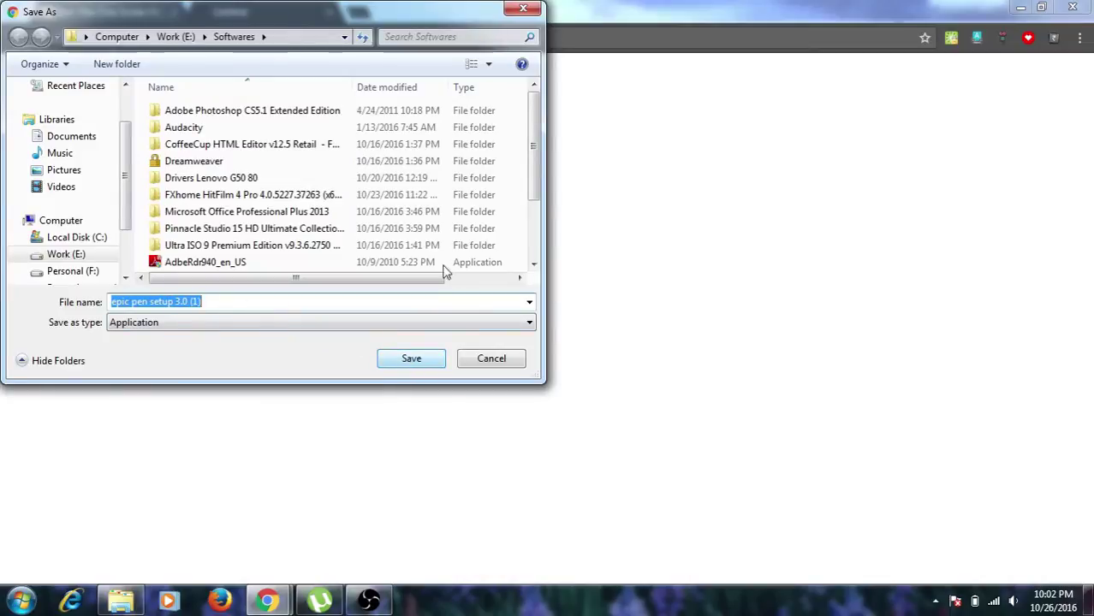
Cancel saving the installer download and run the existing epic pen setup 3.0 application from the Softwares folder on drive E, accepting the security warning
click(519, 10)
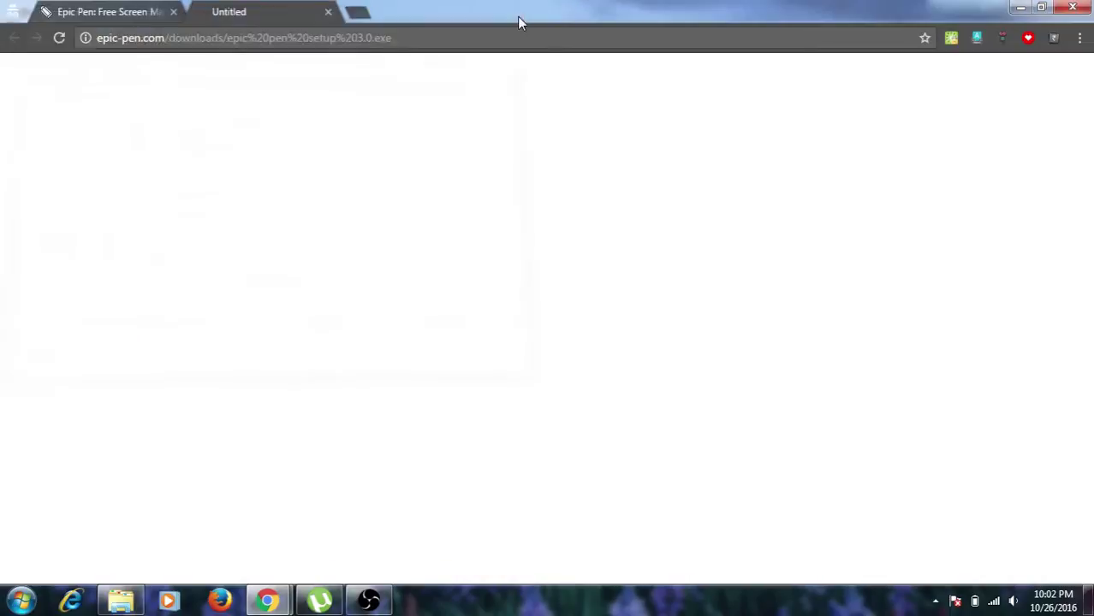
click(120, 601)
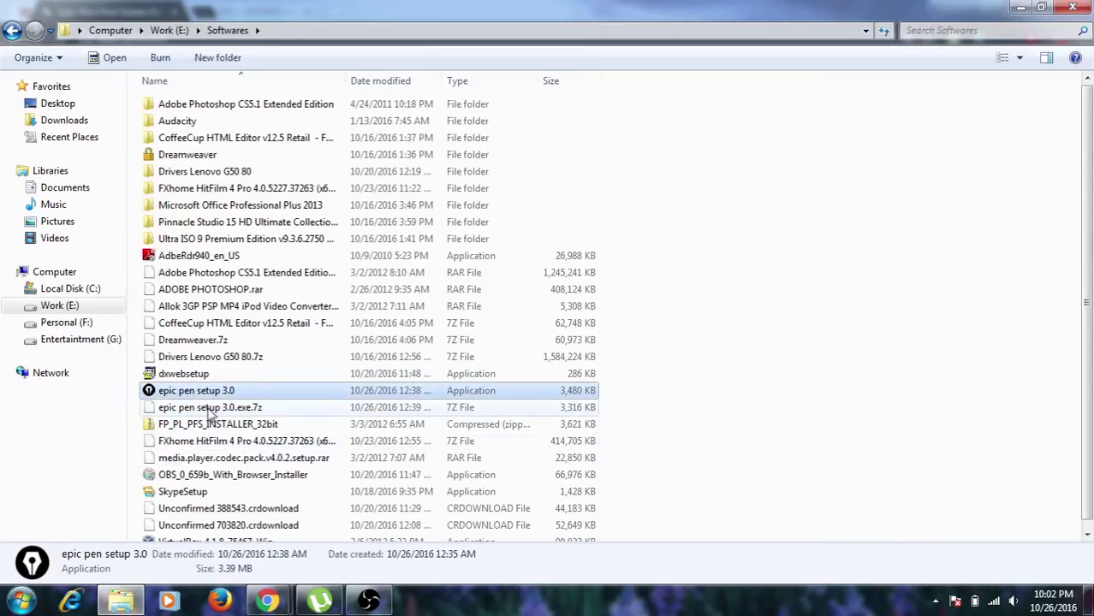
click(178, 377)
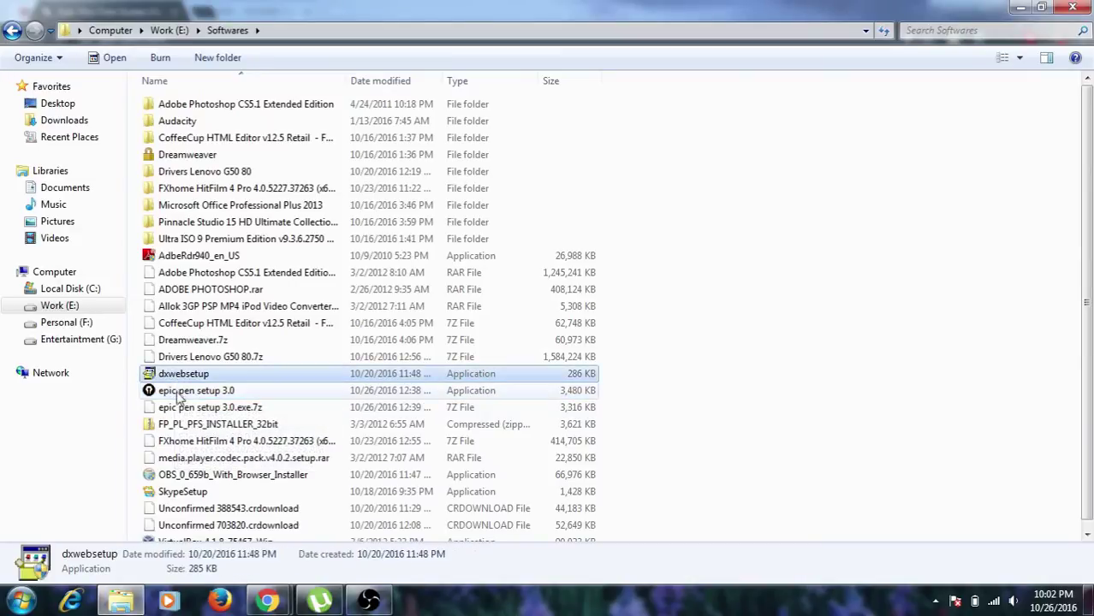
click(177, 396)
double_click(178, 396)
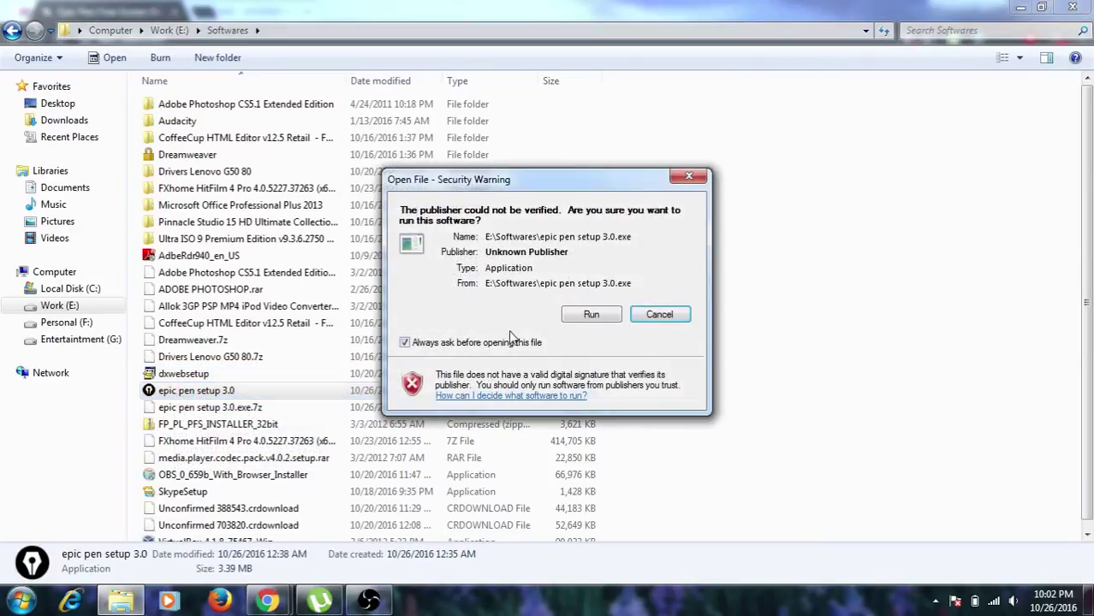
click(589, 315)
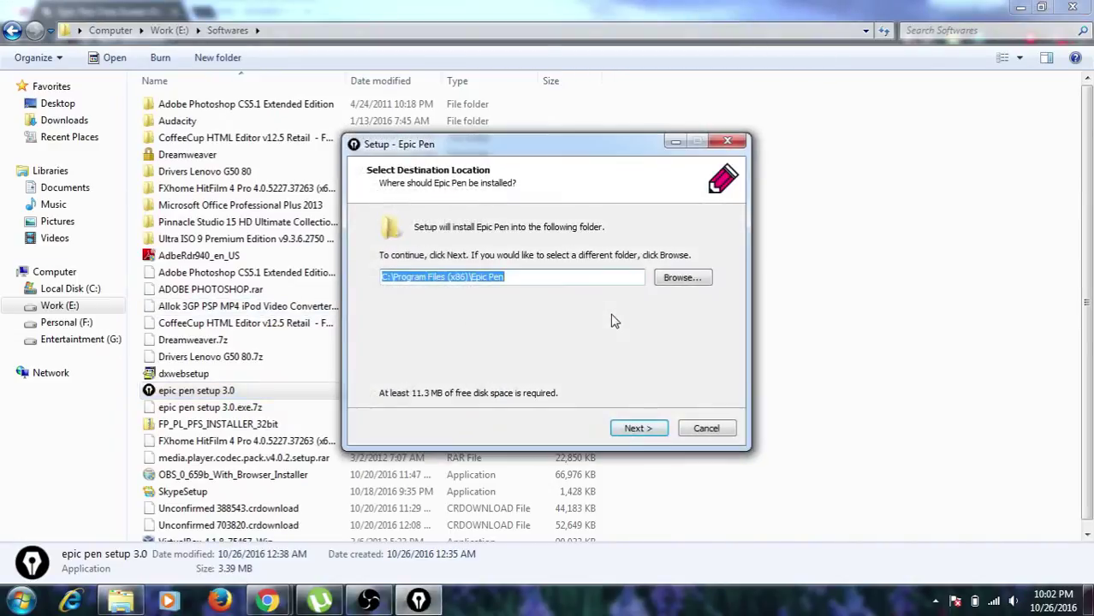
Install Epic Pen into the existing C:\Program Files (x86)\Epic Pen folder, with the Epic Pen Start Menu folder and a desktop shortcut
click(637, 431)
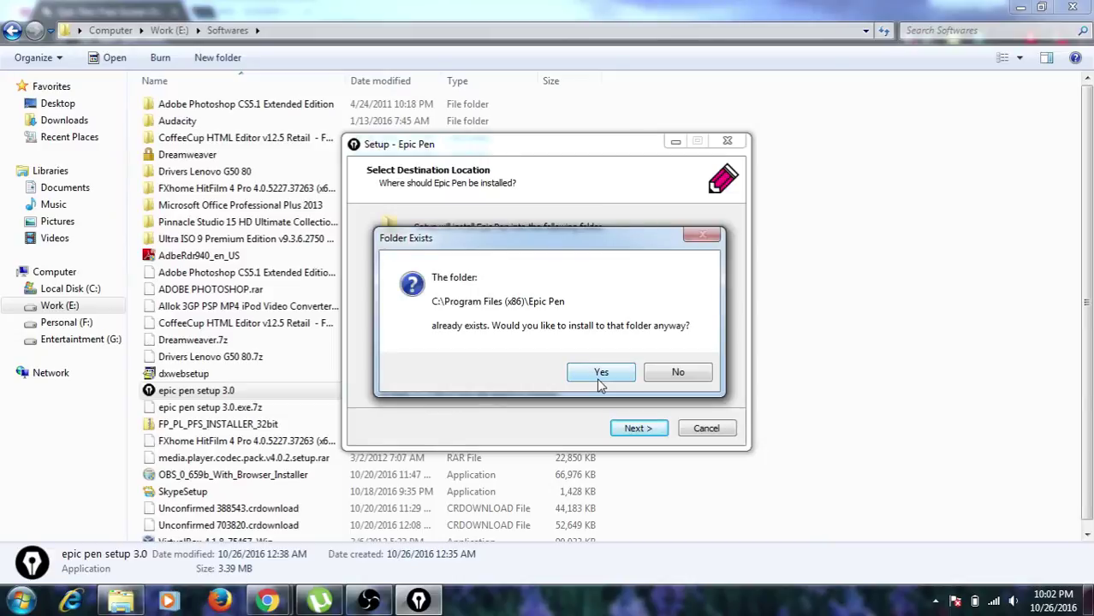
click(601, 375)
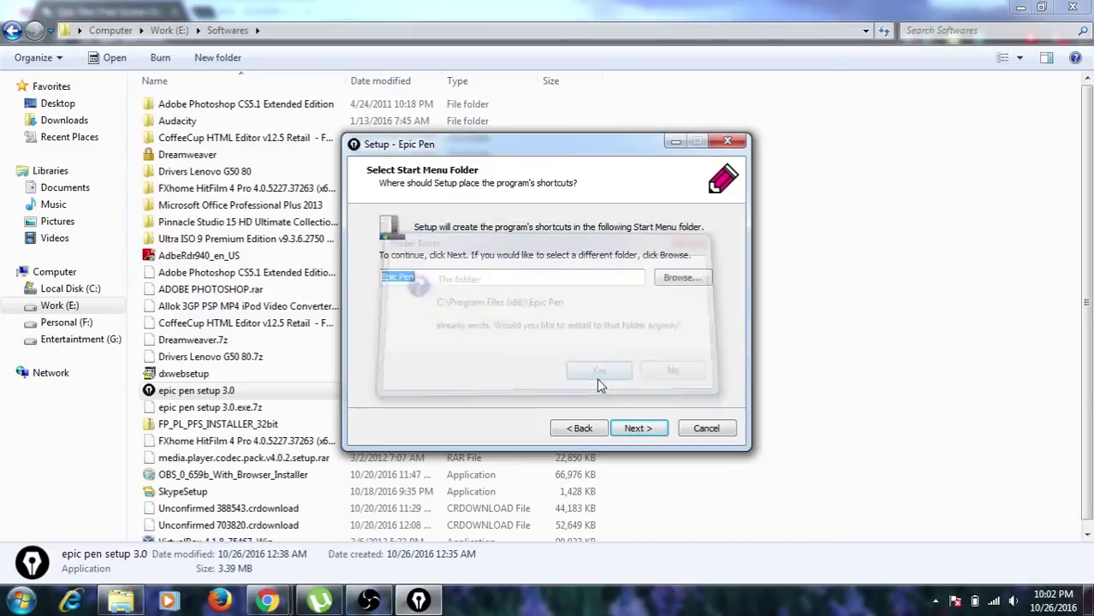
click(644, 433)
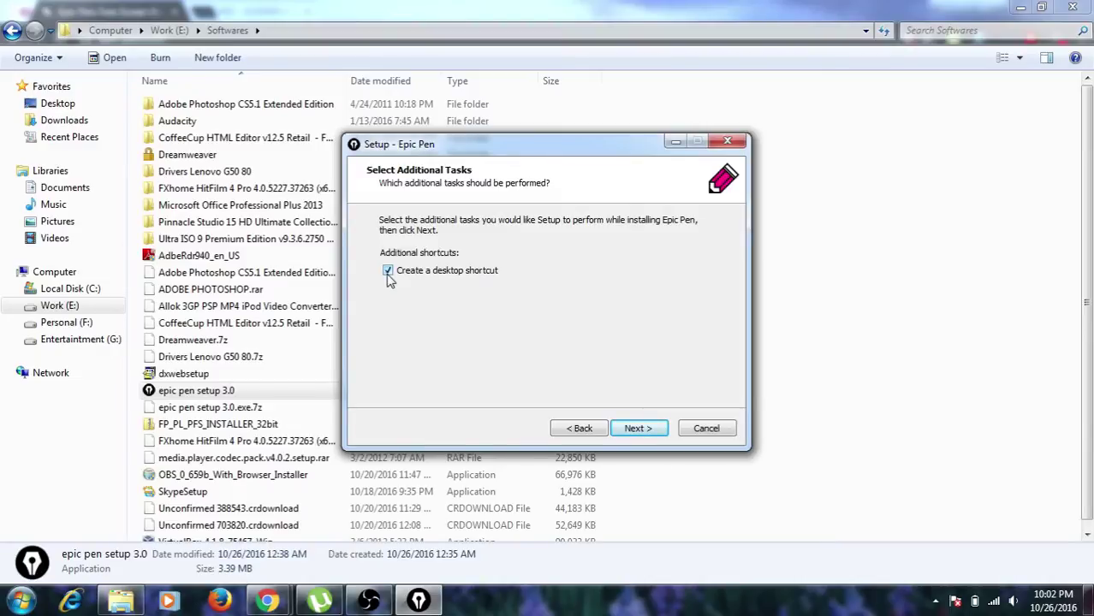
click(641, 431)
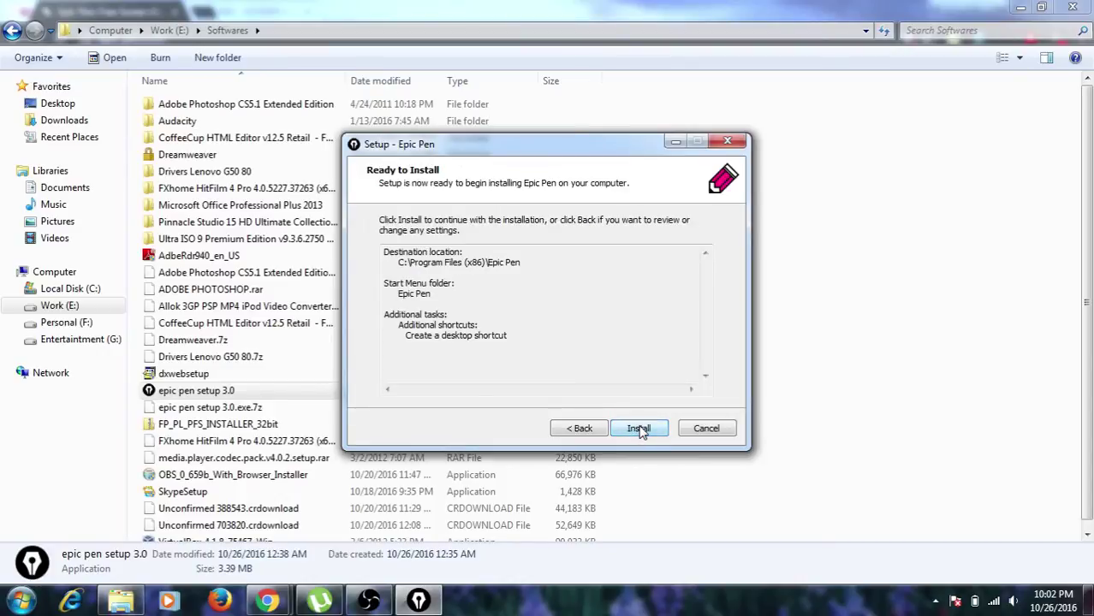
click(640, 431)
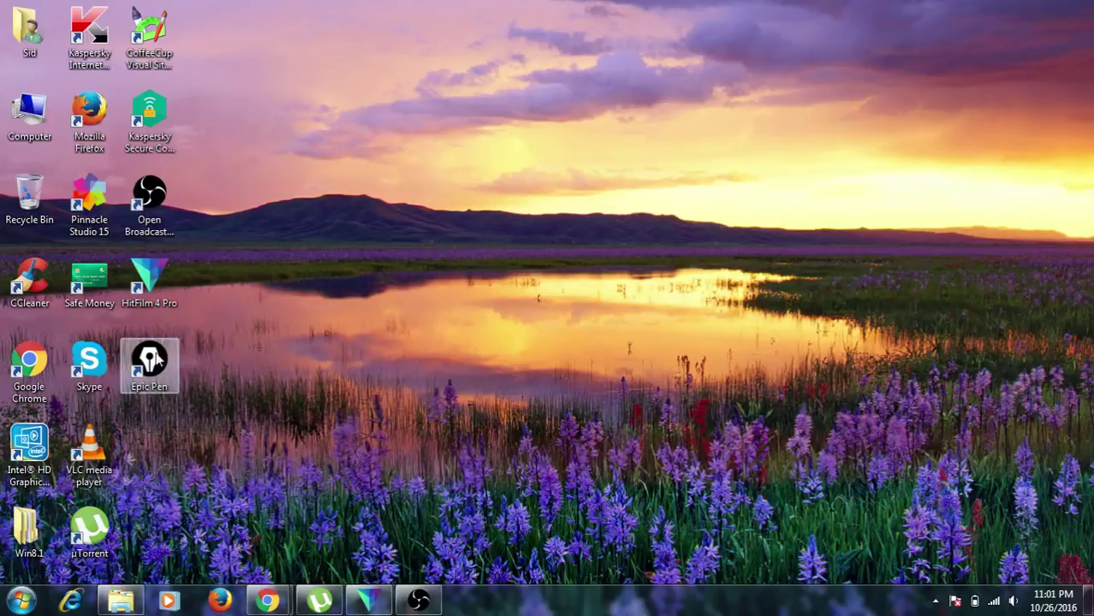
Launch Epic Pen from its desktop shortcut
double_click(152, 362)
click(151, 363)
double_click(155, 365)
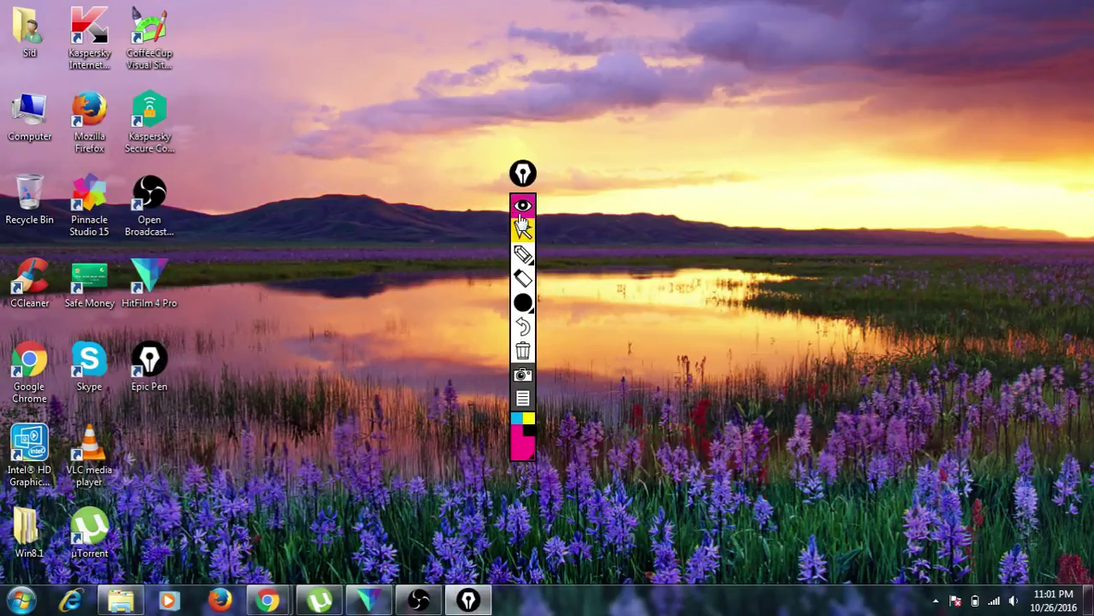
Toggle Epic Pen's visibility off and back on
mouse_move(526, 265)
click(524, 208)
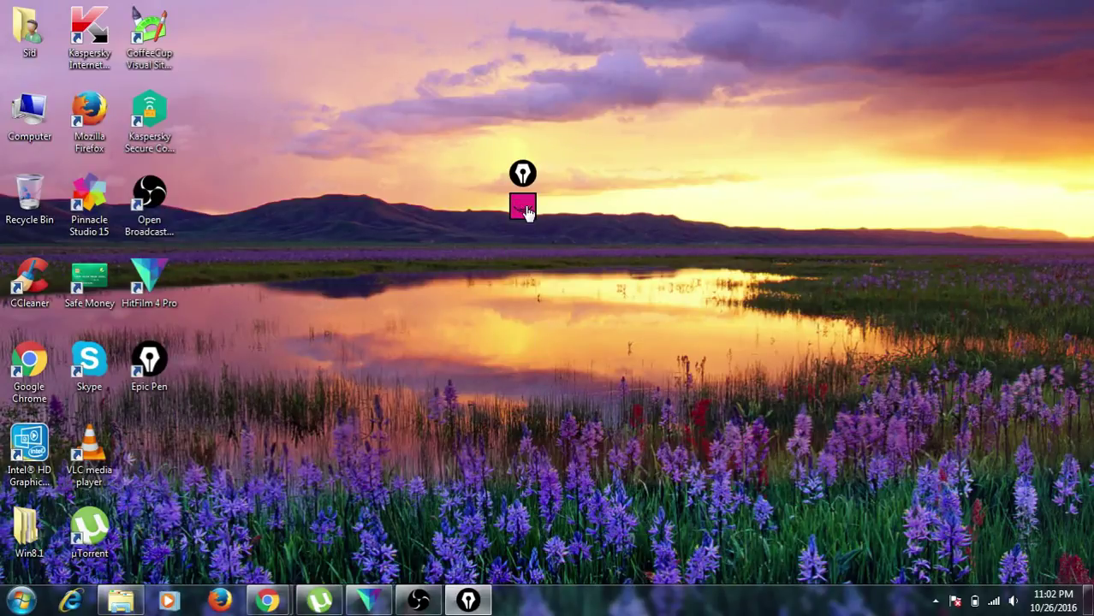
click(525, 210)
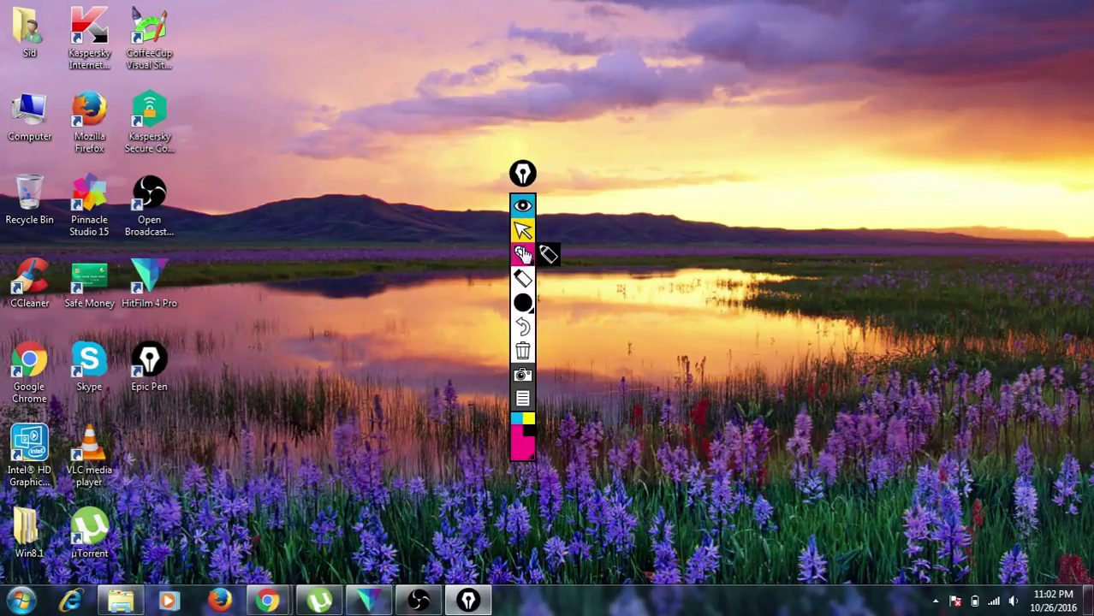
Choose the pencil with a thinner stroke and draw magenta arrows pointing at the cursor and pencil tools
click(523, 254)
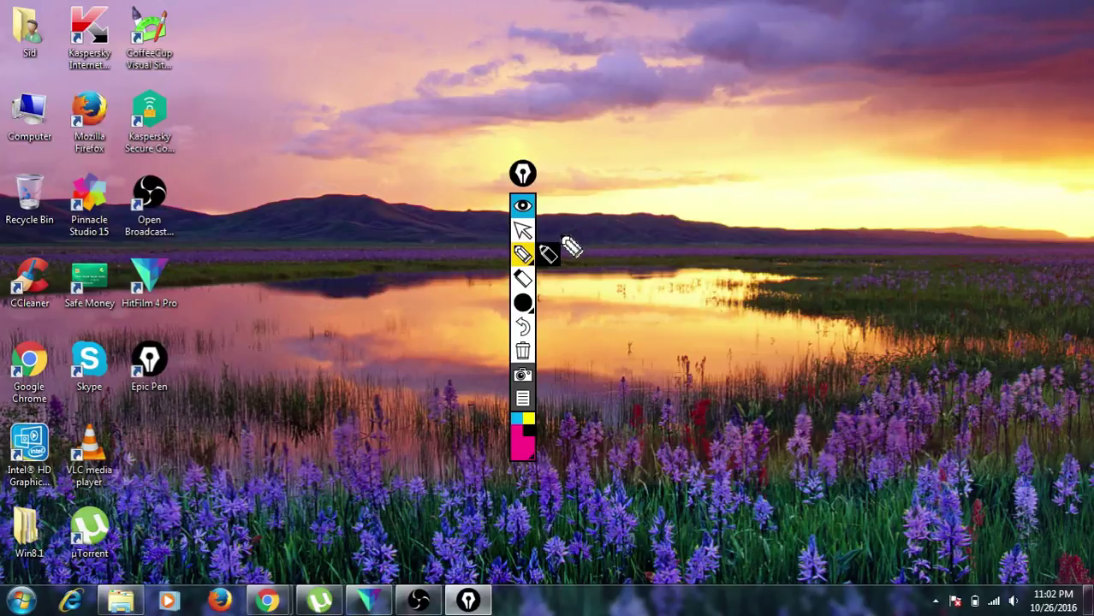
click(562, 255)
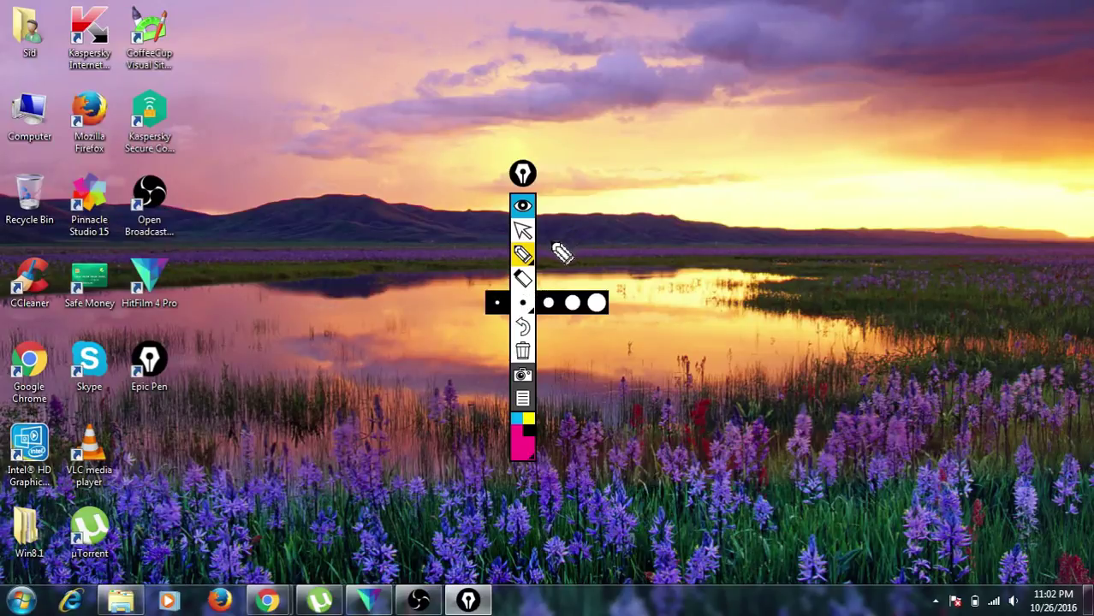
mouse_move(539, 232)
mouse_down()
mouse_move(578, 233)
mouse_move(549, 225)
mouse_move(543, 236)
mouse_move(555, 264)
mouse_up()
Undo the magenta arrow strokes beside the toolbar until all are removed
mouse_move(530, 268)
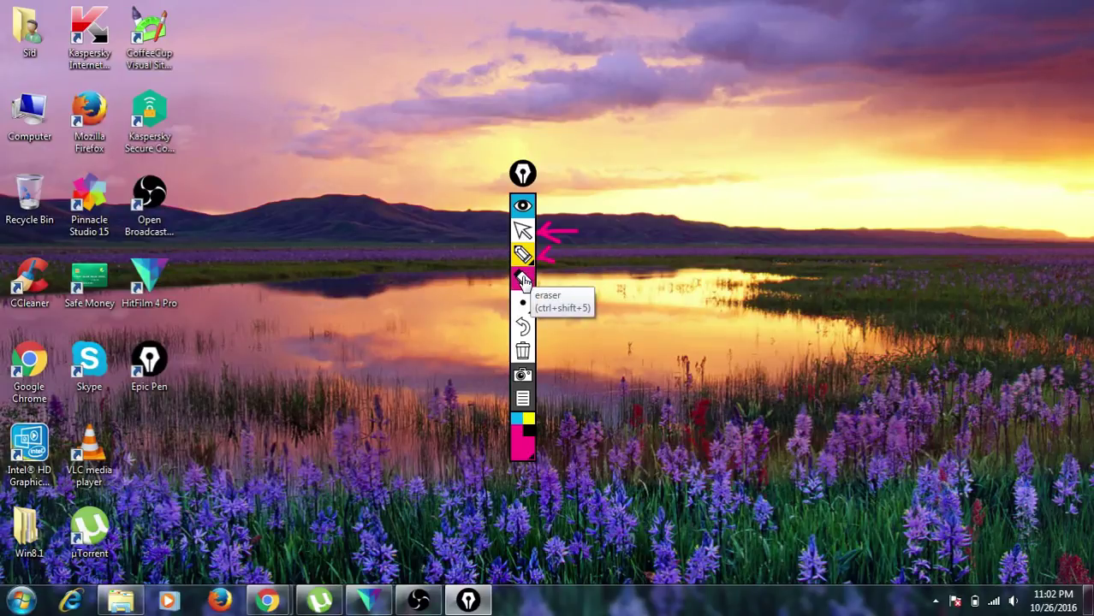
mouse_move(524, 305)
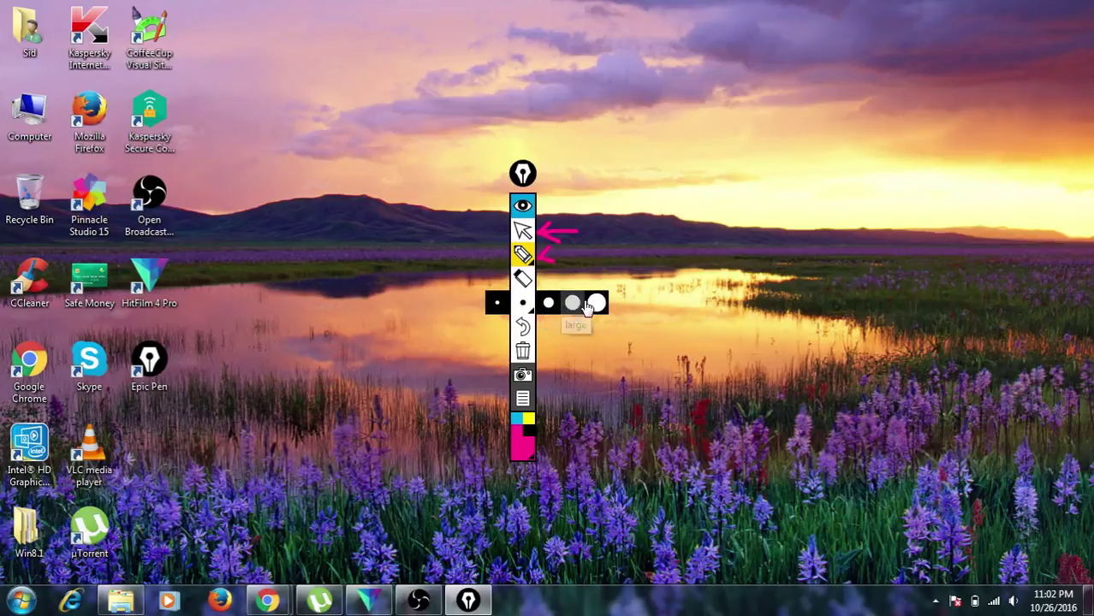
click(522, 328)
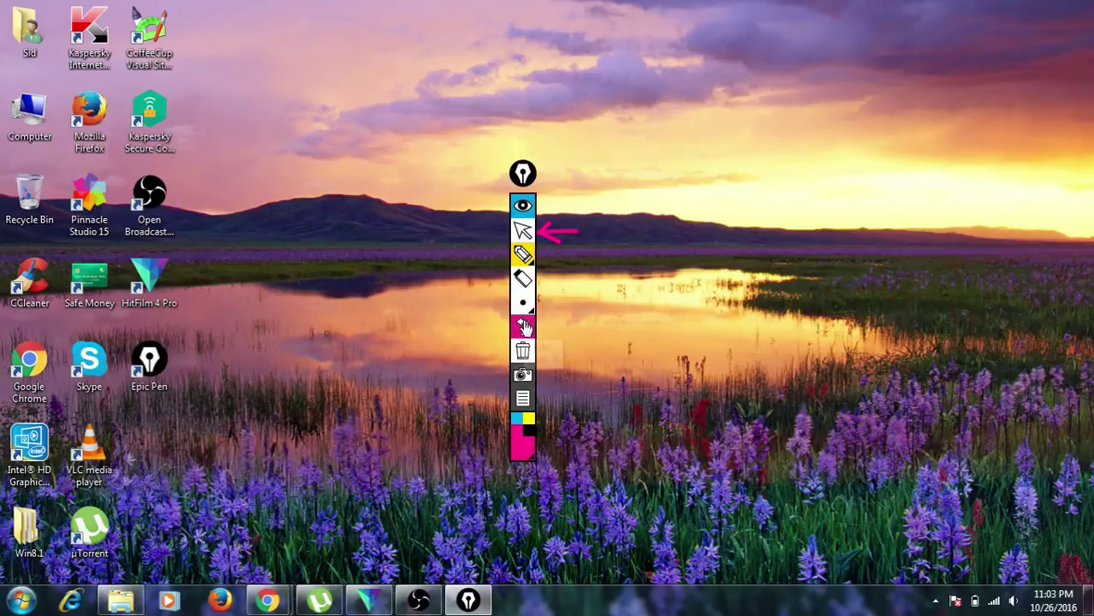
click(523, 327)
click(523, 328)
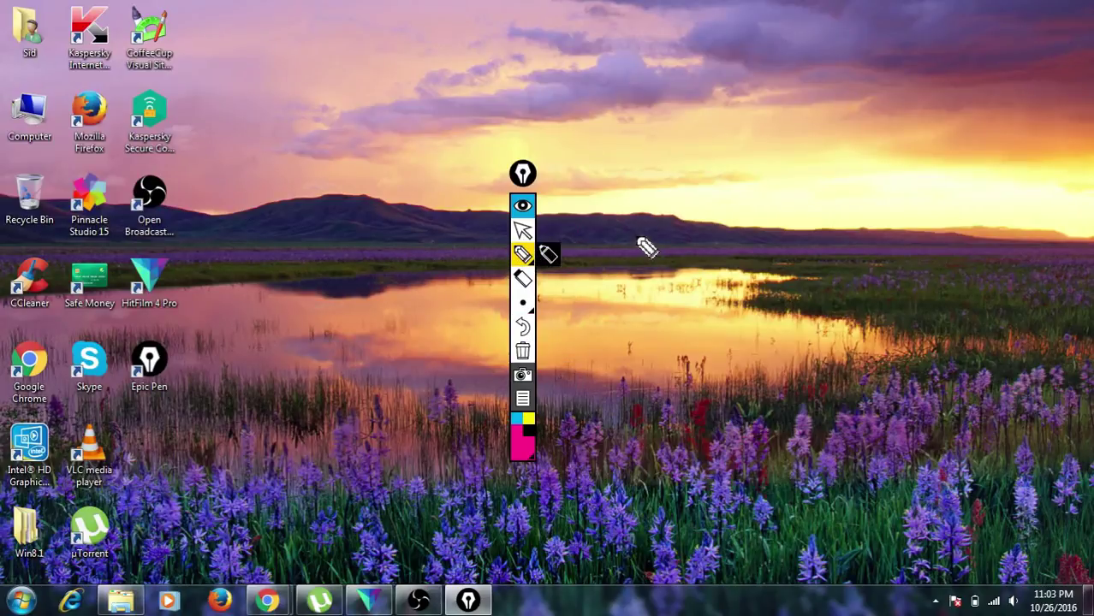
Draw several separate magenta pencil lines over the lake area of the desktop and clear the whole screen
drag(635, 235, 702, 272)
mouse_move(626, 283)
mouse_down()
mouse_move(585, 357)
mouse_move(627, 352)
mouse_move(702, 386)
mouse_move(595, 444)
mouse_up()
drag(562, 319, 642, 325)
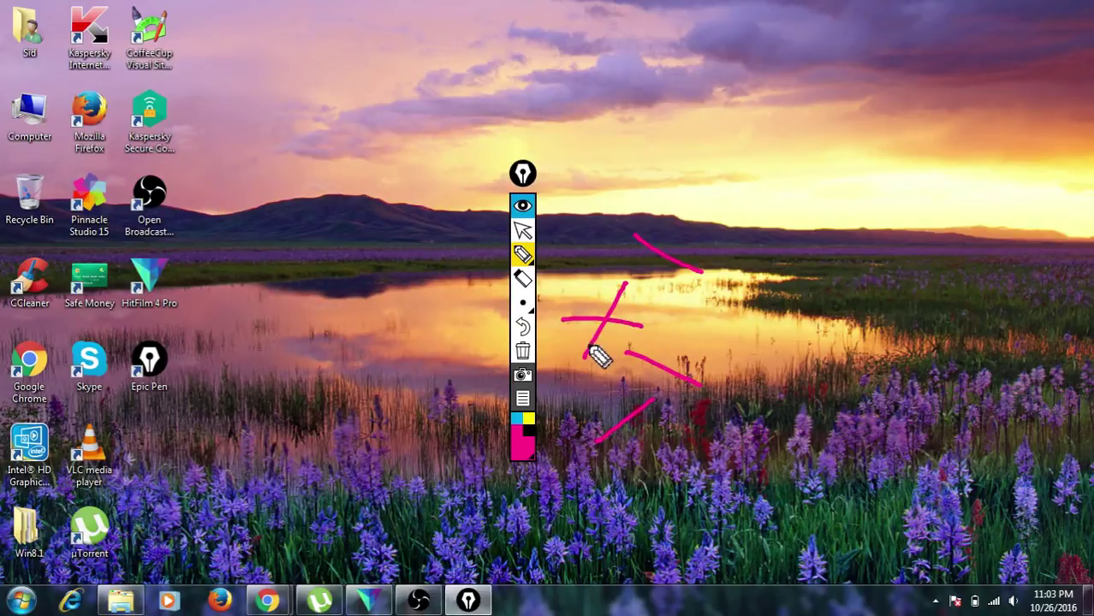
click(524, 352)
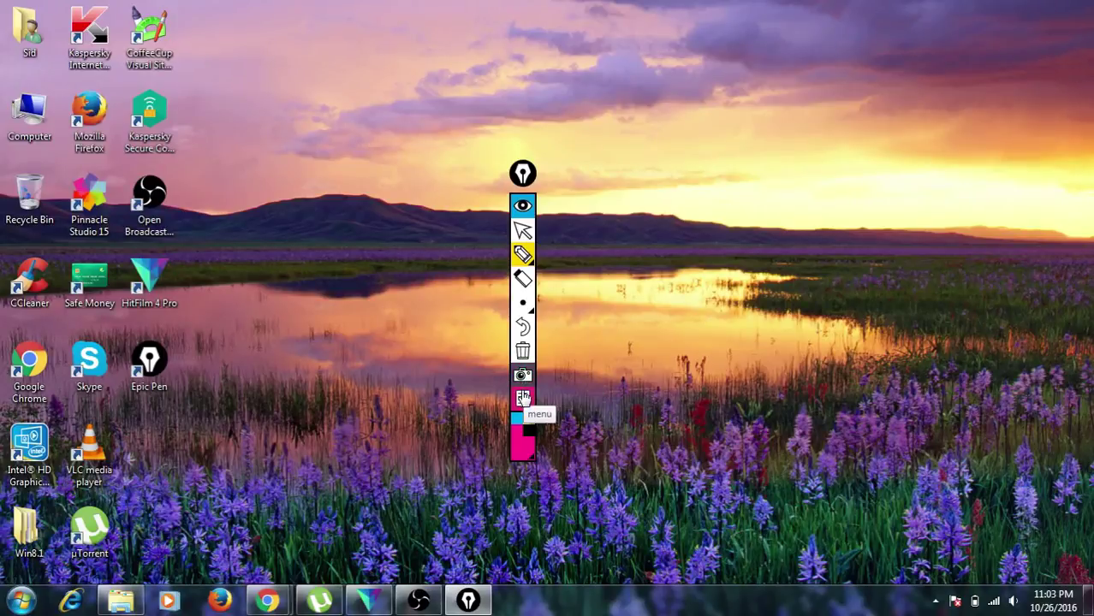
Set the Toggle visibility hotkey to ctrl+W in Epic Pen's settings and close the settings
click(523, 399)
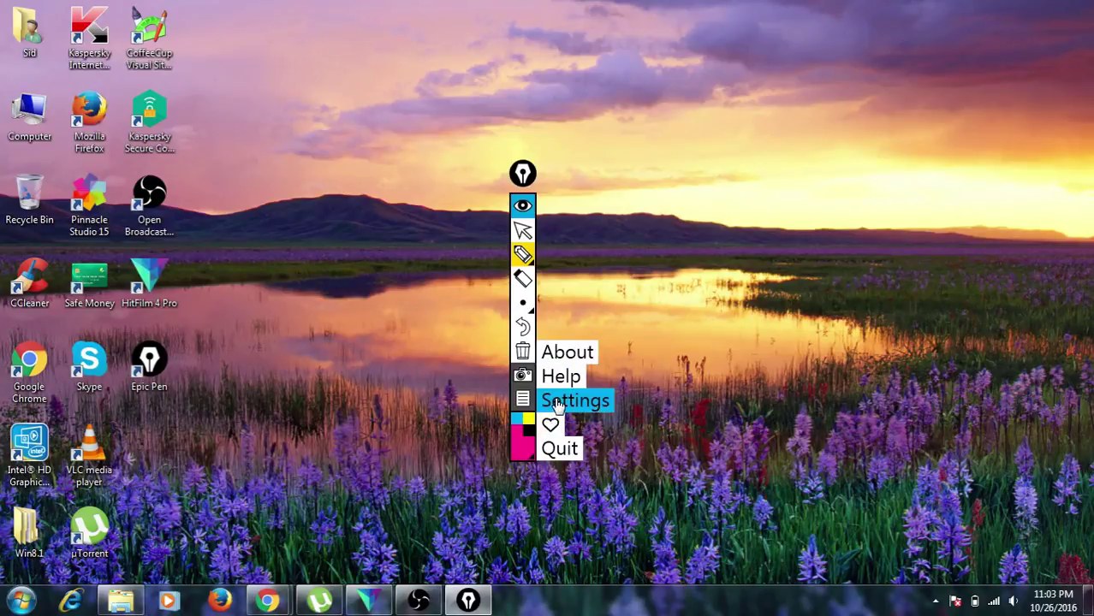
click(559, 403)
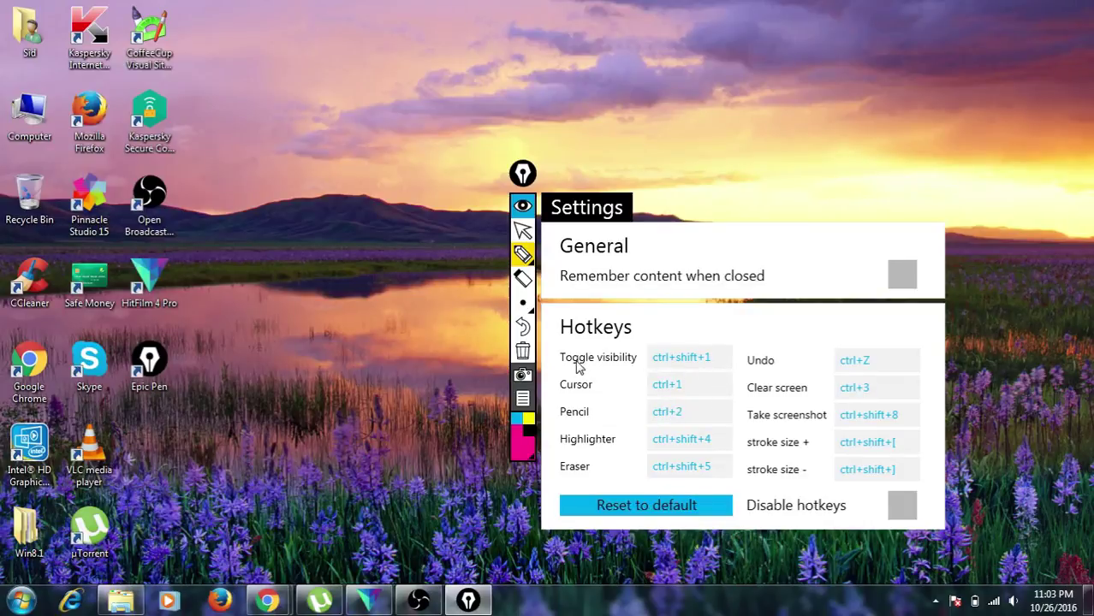
click(678, 365)
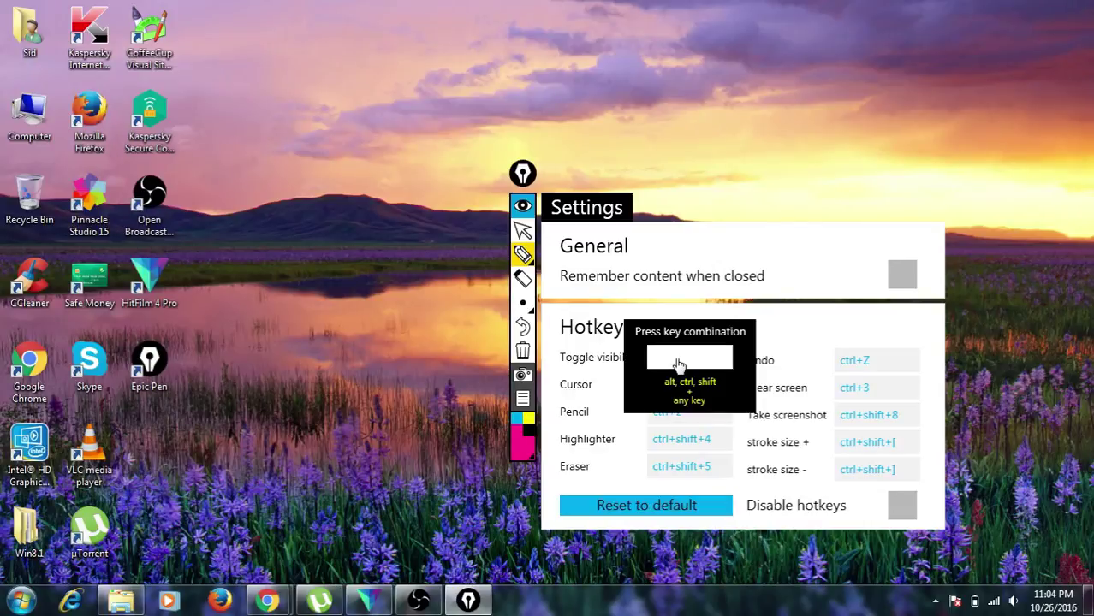
key(ctrl+w)
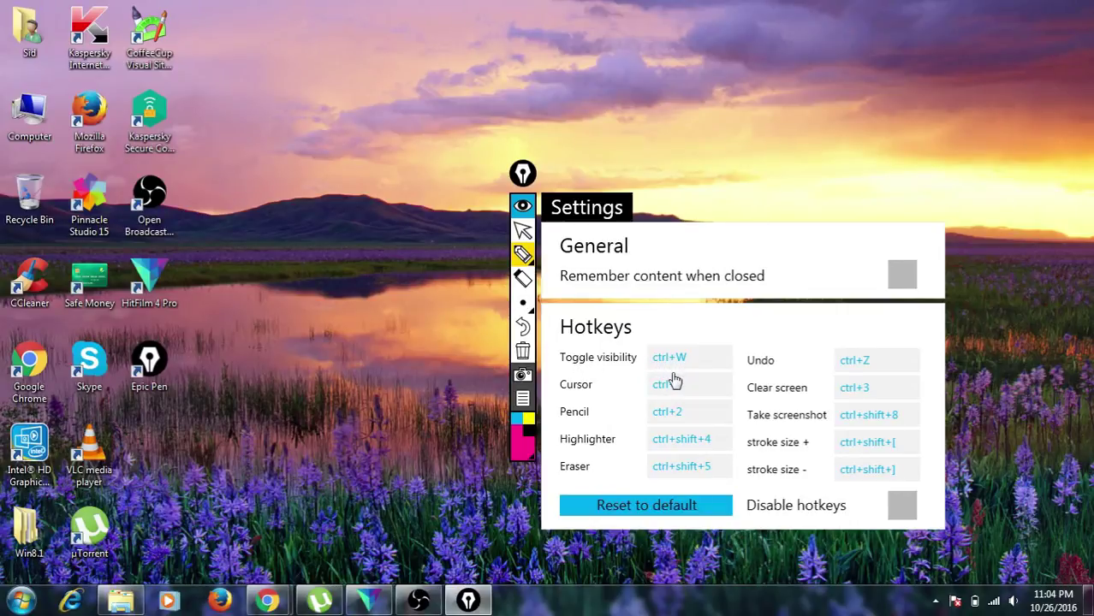
click(524, 403)
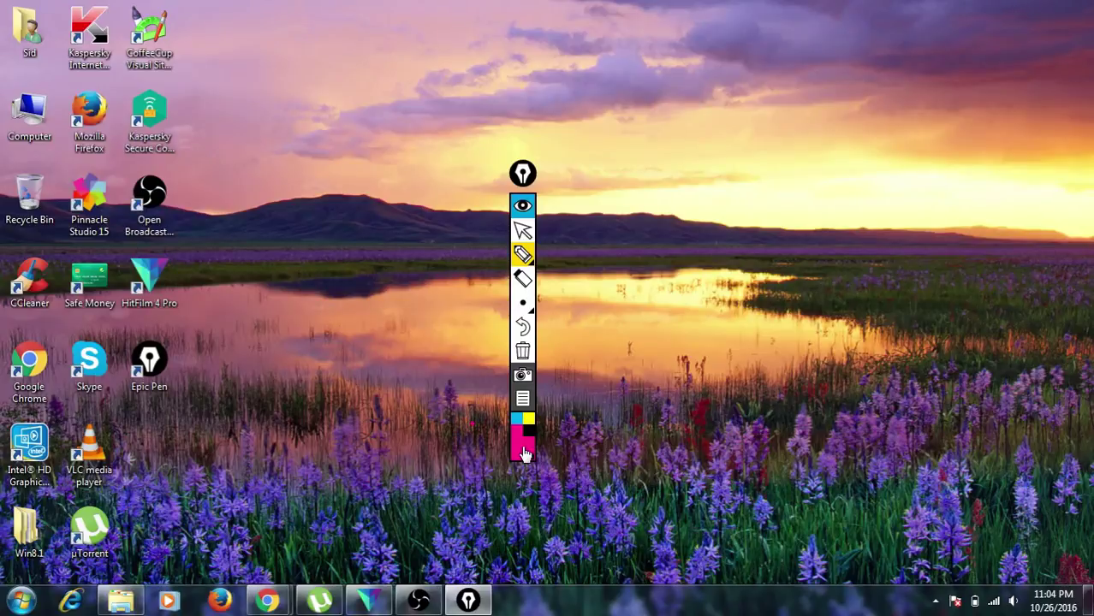
Change the pencil colour to bright green and draw overlapping loops and a short dash over the lake area of the desktop
click(525, 454)
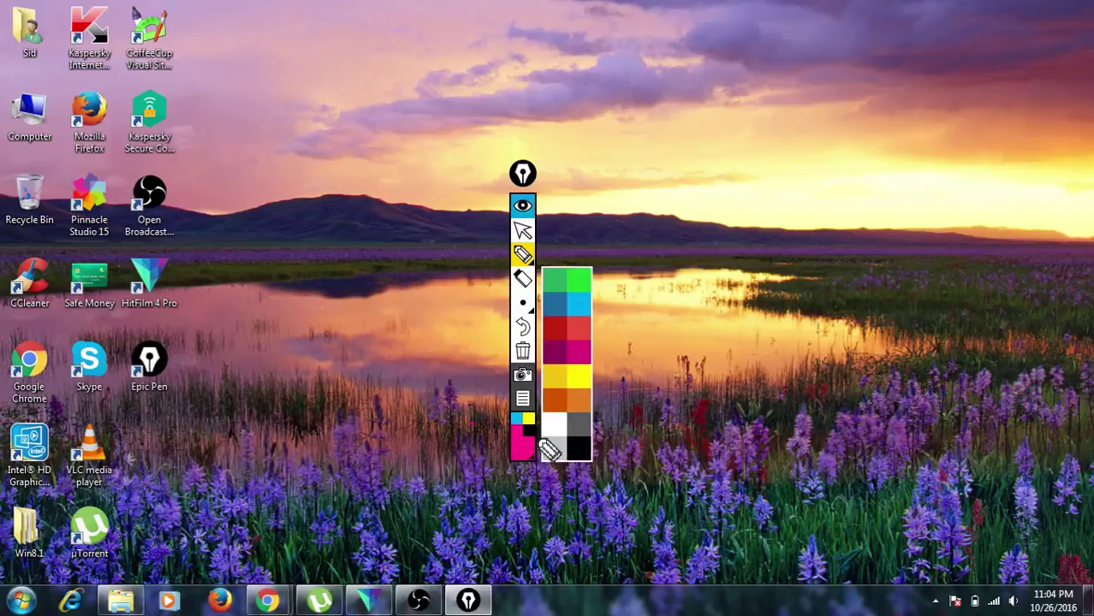
click(576, 280)
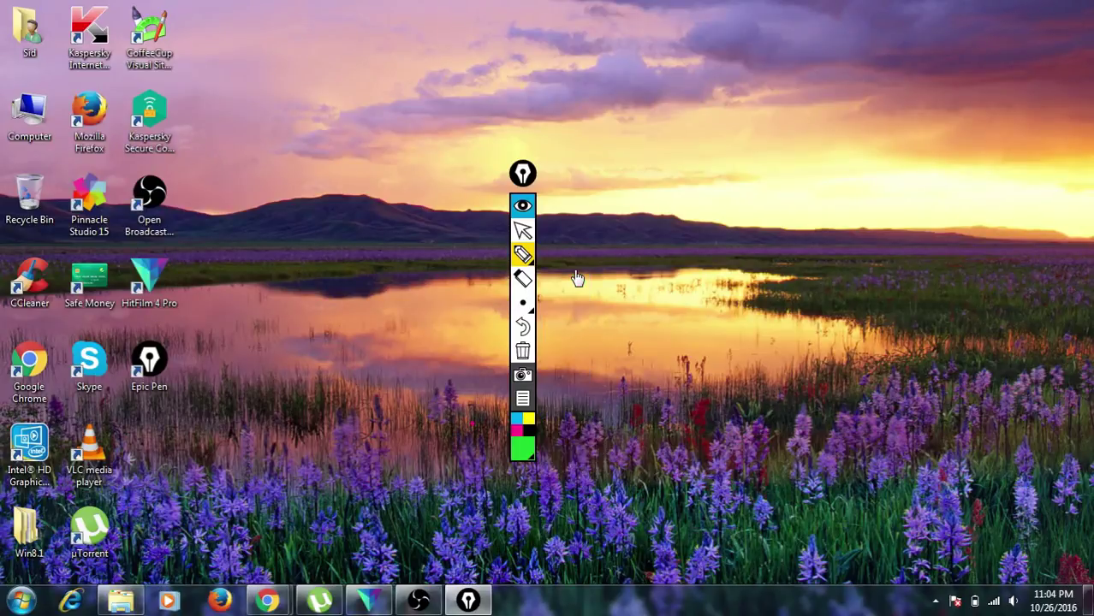
mouse_move(650, 289)
mouse_down()
mouse_move(625, 327)
mouse_move(652, 348)
mouse_move(686, 332)
mouse_move(658, 310)
mouse_move(616, 323)
mouse_move(694, 346)
mouse_move(664, 303)
mouse_move(621, 319)
mouse_move(693, 314)
mouse_move(653, 269)
mouse_move(653, 347)
mouse_up()
drag(575, 340, 586, 344)
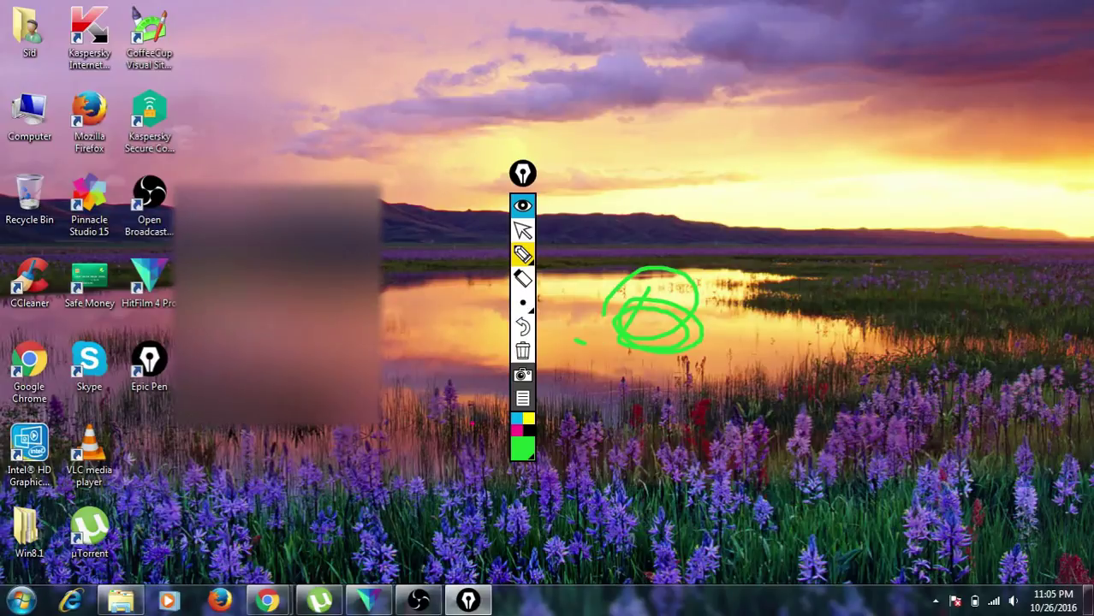